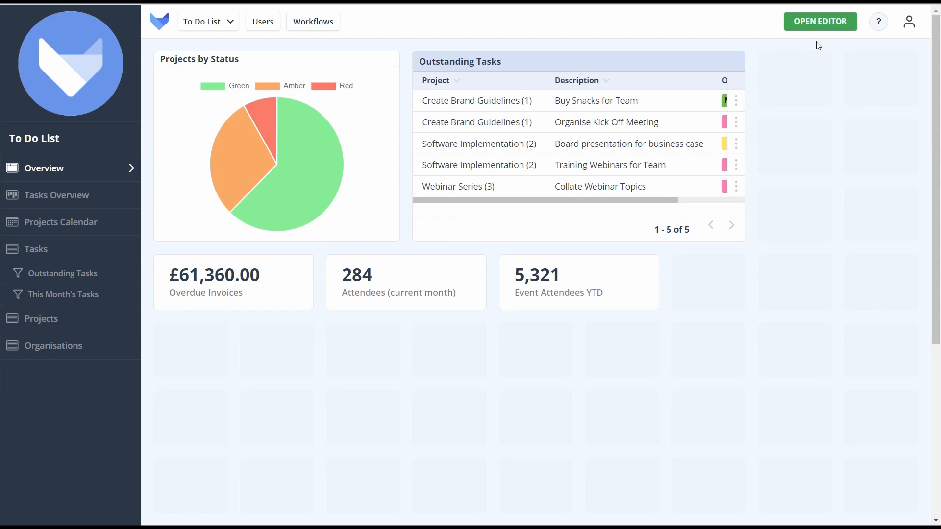
Open the editor and add a new Gantt screen named "Project Planner"
{"action": "left_click", "coordinate": [819, 23]}
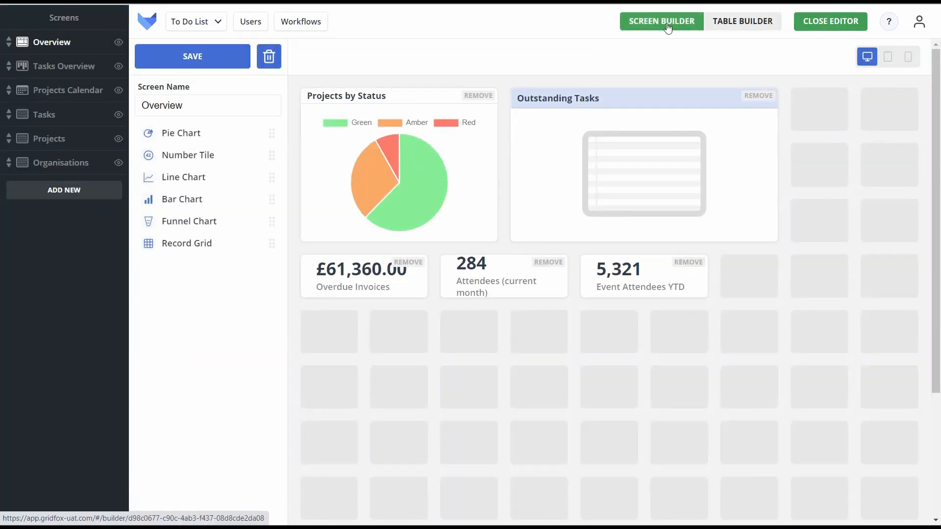
{"action": "left_click", "coordinate": [74, 201]}
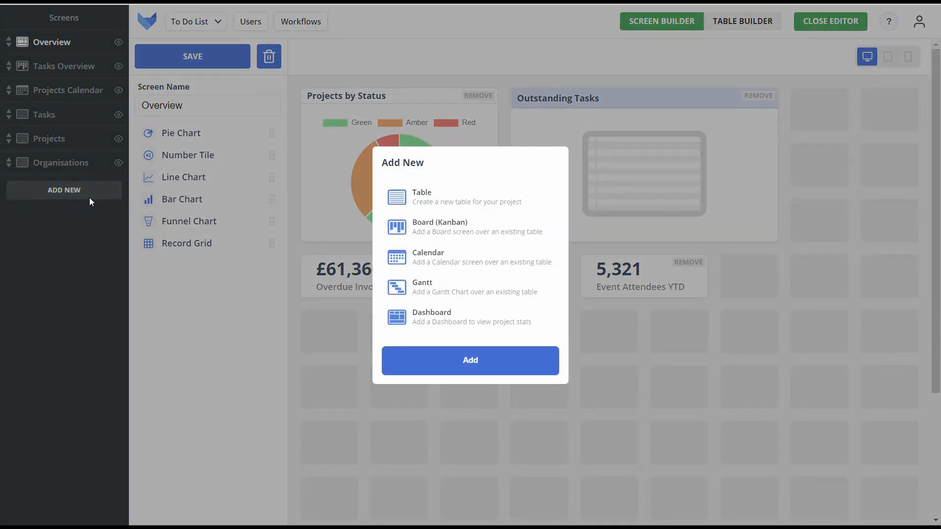
{"action": "left_click", "coordinate": [434, 296]}
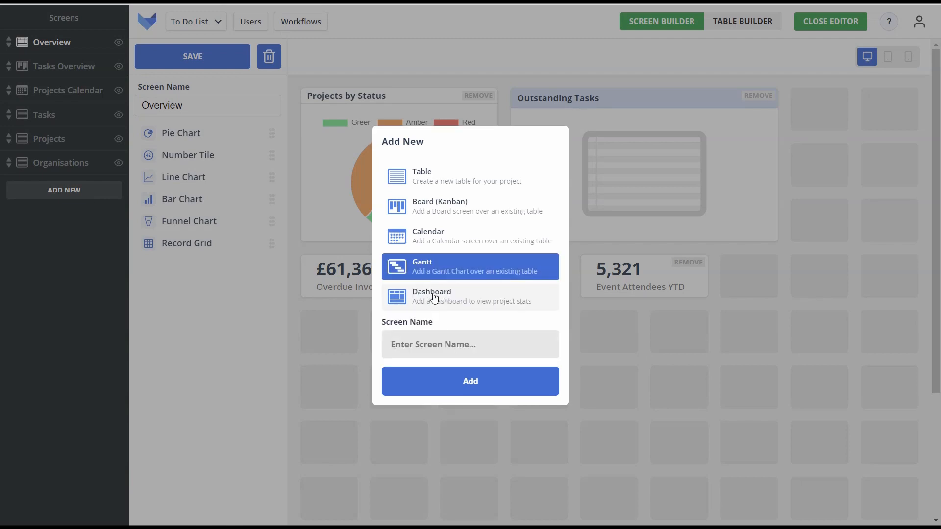
{"action": "type", "text": "Project Planner"}
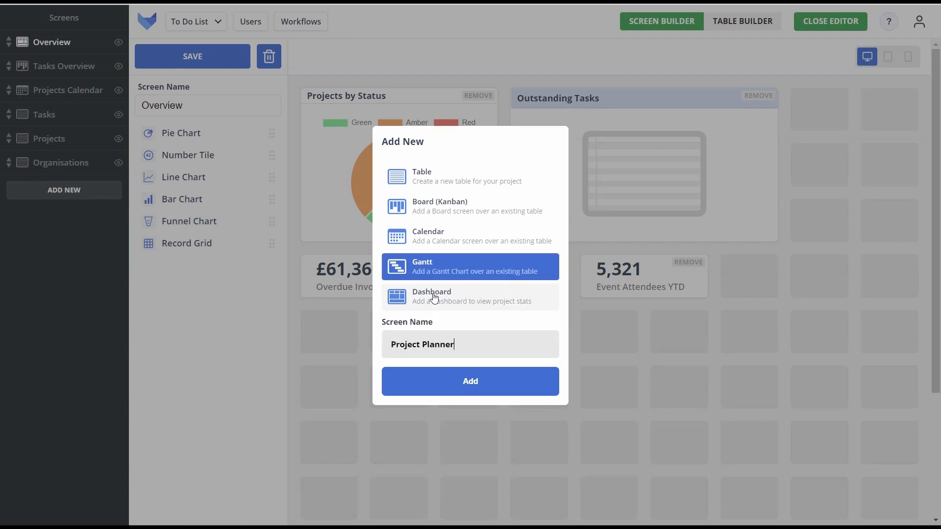
{"action": "left_click", "coordinate": [472, 379]}
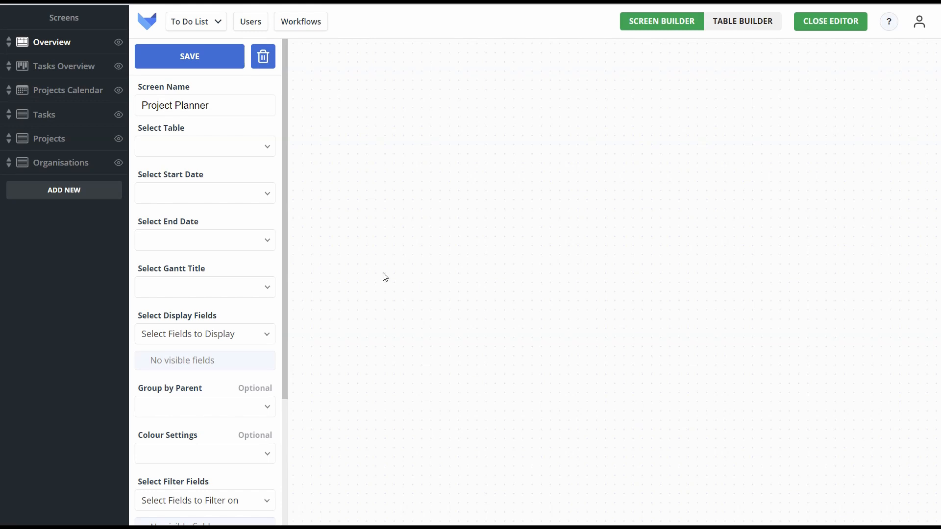
Base the Gantt on the Projects table, with Start Date and End Date as its dates and Name as its title
{"action": "left_click", "coordinate": [260, 150]}
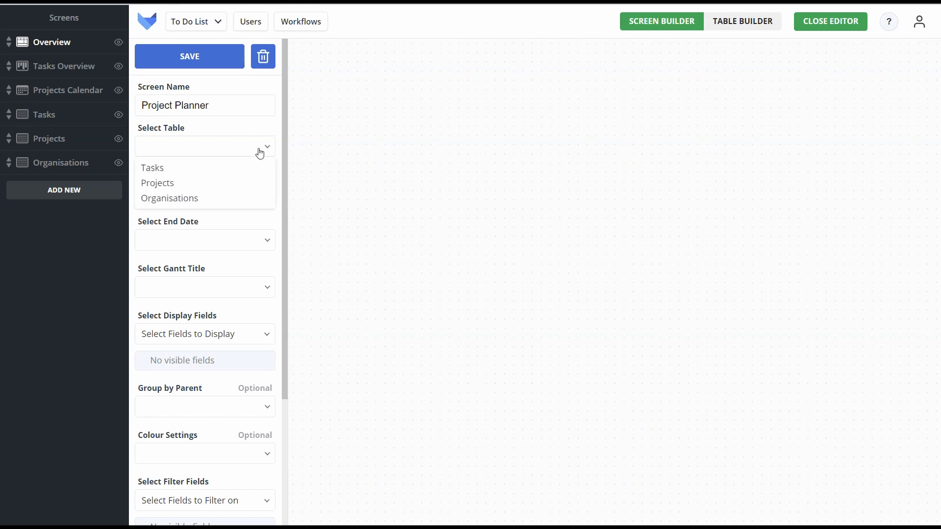
{"action": "left_click", "coordinate": [189, 184]}
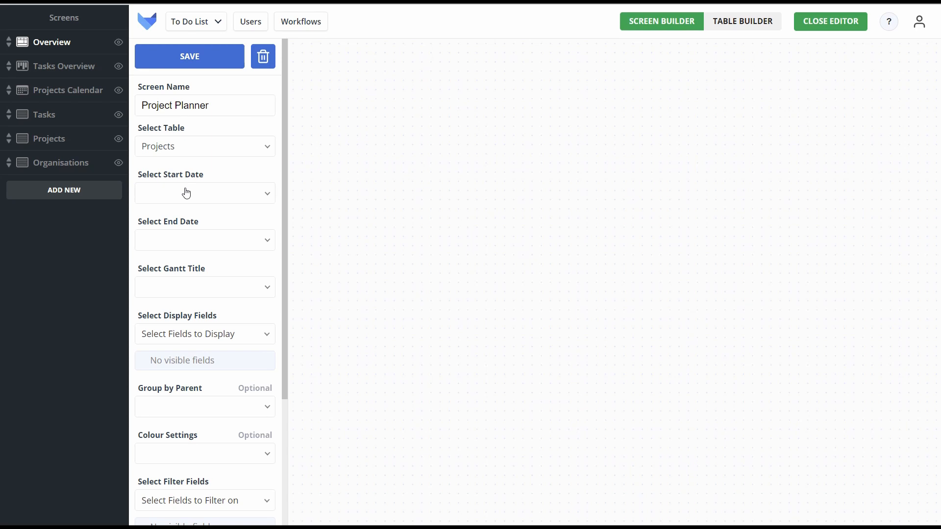
{"action": "left_click", "coordinate": [186, 192]}
{"action": "left_click", "coordinate": [177, 211]}
{"action": "left_click", "coordinate": [175, 246]}
{"action": "left_click", "coordinate": [170, 283]}
{"action": "left_click", "coordinate": [171, 288]}
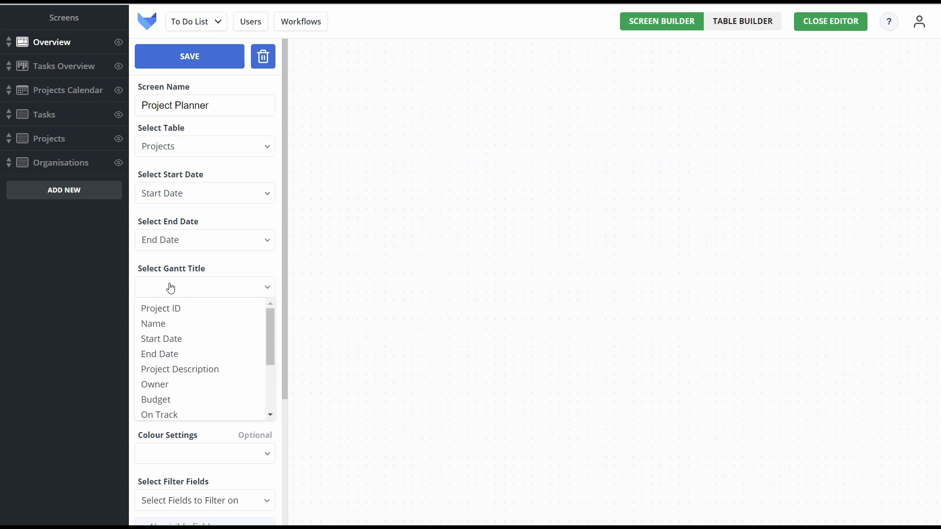
{"action": "left_click", "coordinate": [169, 320]}
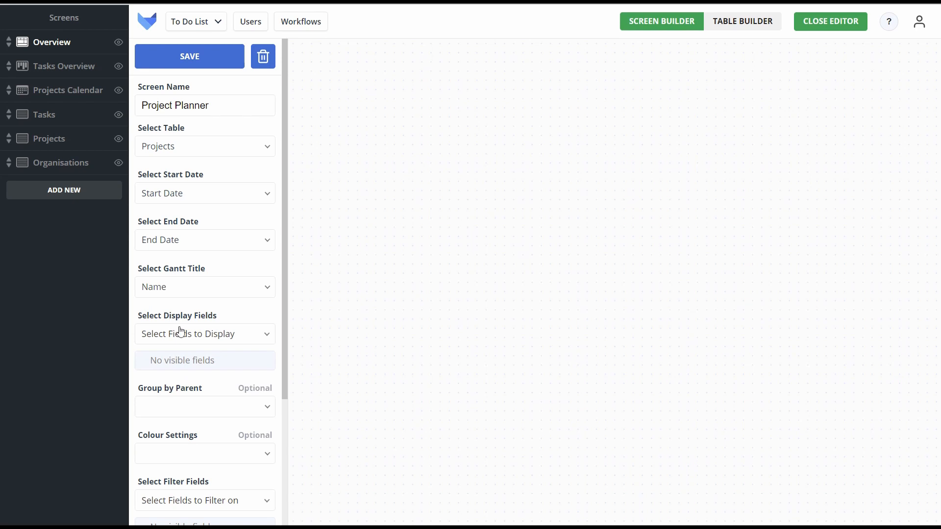
Add Budget as a display field for the Gantt and save the screen
{"action": "left_click", "coordinate": [180, 333]}
{"action": "scroll", "coordinate": [185, 388], "scroll_direction": "down", "scroll_amount": 2}
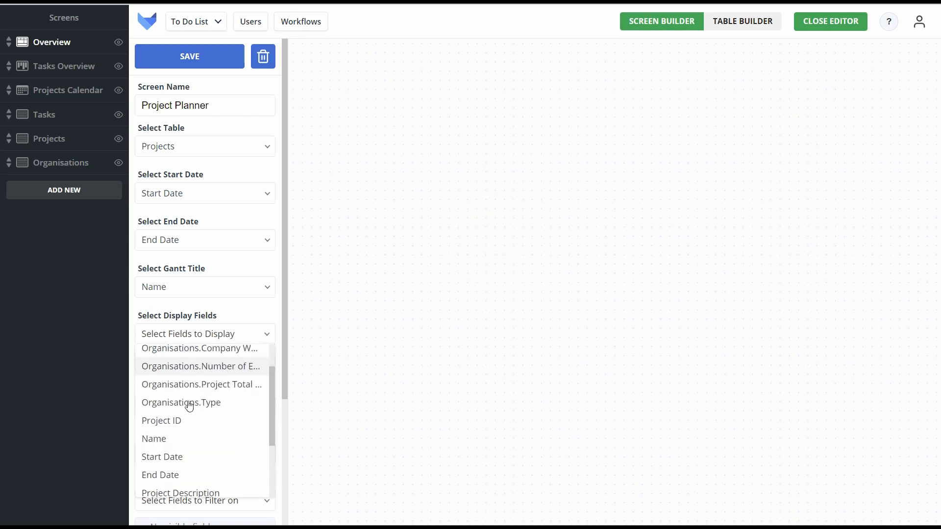
{"action": "scroll", "coordinate": [189, 406], "scroll_direction": "down", "scroll_amount": 1}
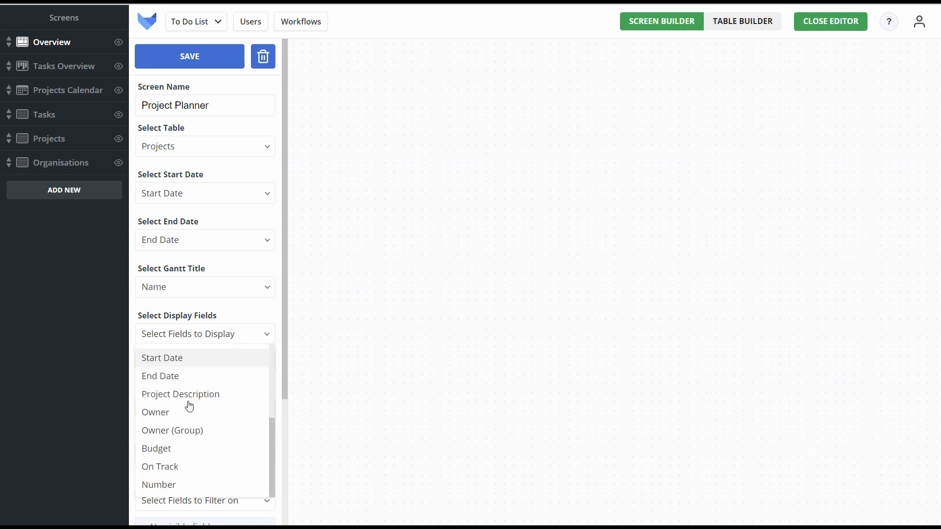
{"action": "left_click", "coordinate": [163, 449]}
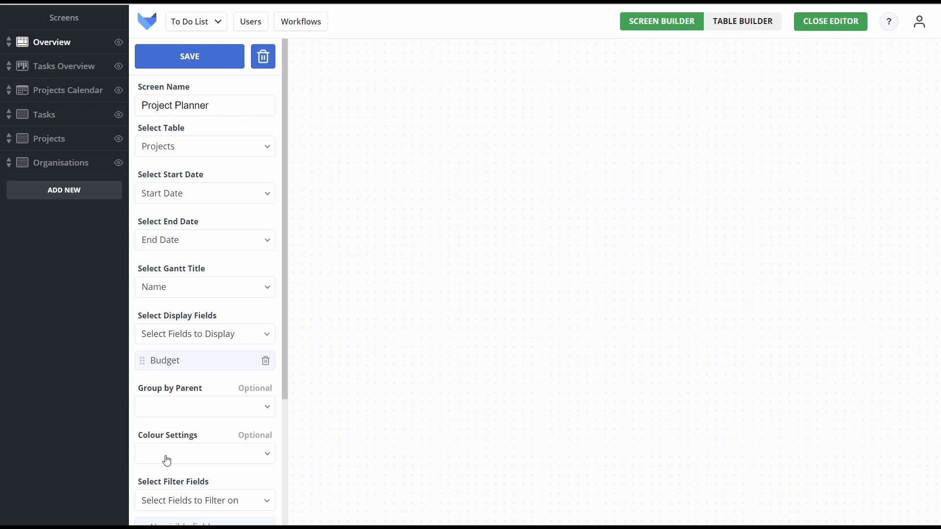
{"action": "left_click", "coordinate": [179, 65]}
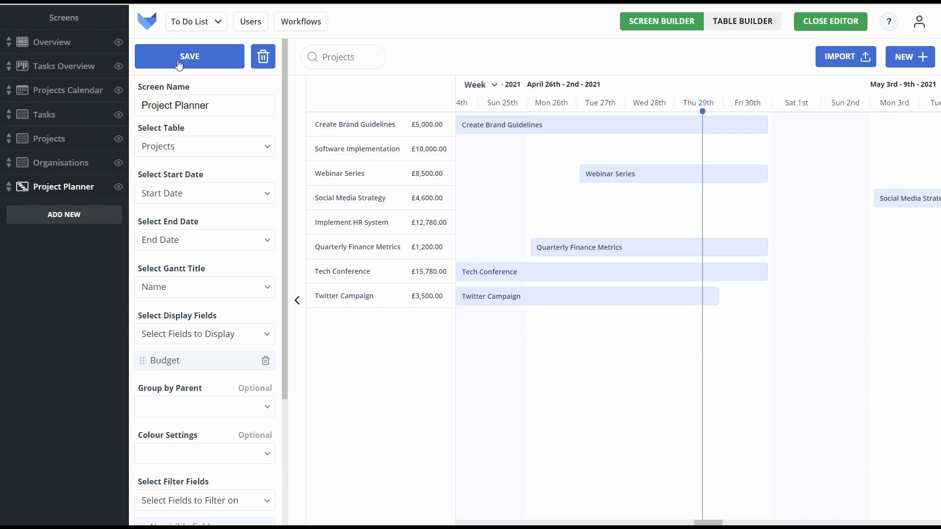
{"action": "left_click", "coordinate": [179, 64]}
Group the Gantt by the Organisations parent, colour it by the On Track list field, and save the screen
{"action": "left_click", "coordinate": [177, 406]}
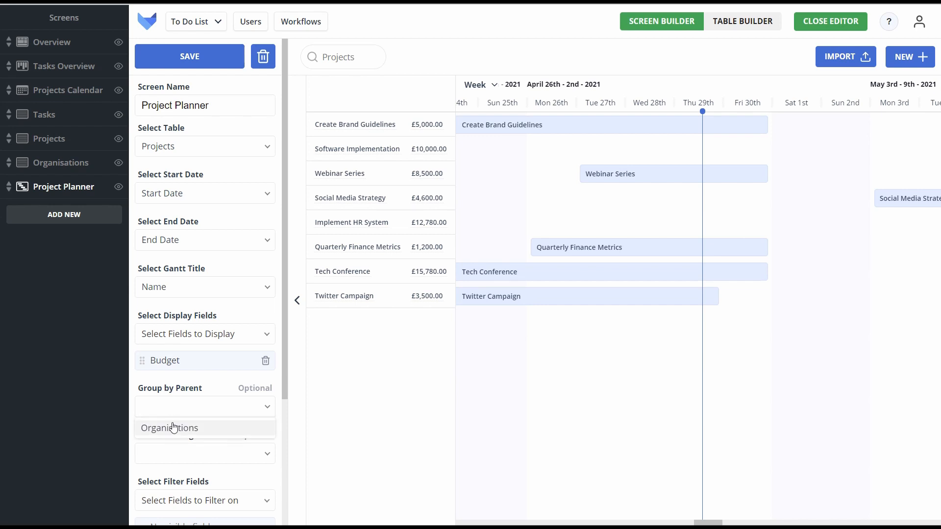
{"action": "left_click", "coordinate": [173, 429]}
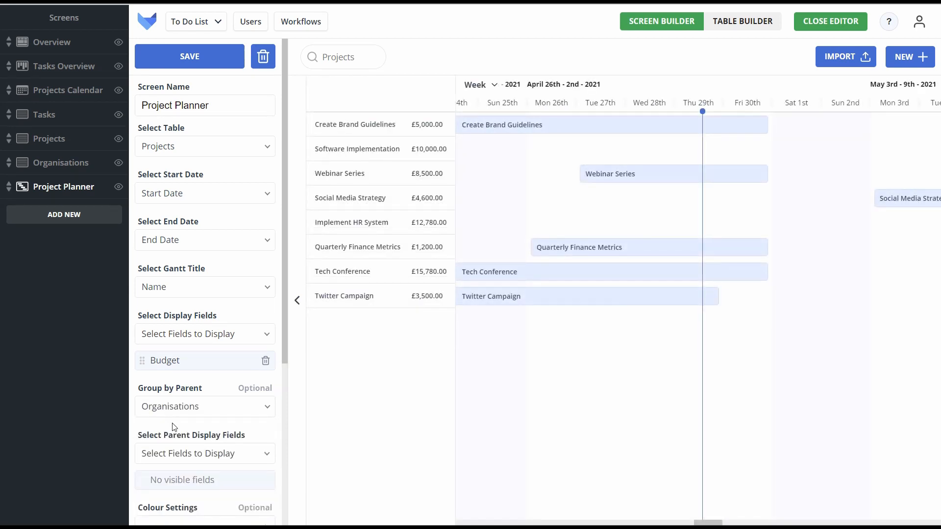
{"action": "scroll", "coordinate": [173, 427], "scroll_direction": "down", "scroll_amount": 2}
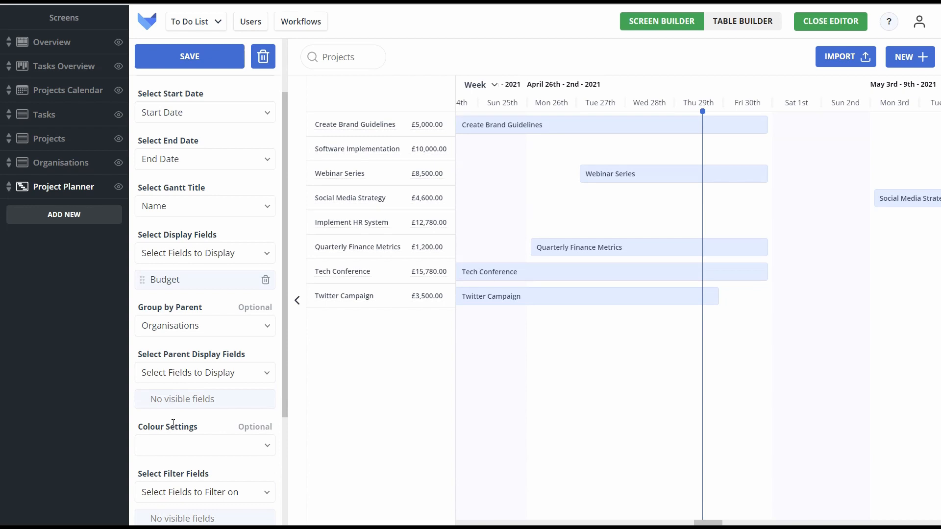
{"action": "scroll", "coordinate": [173, 424], "scroll_direction": "down", "scroll_amount": 1}
{"action": "left_click", "coordinate": [196, 407]}
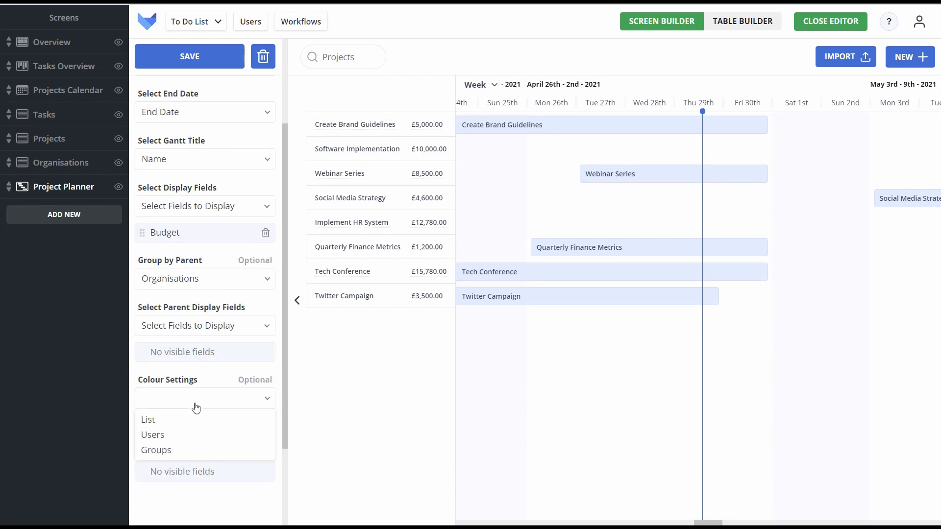
{"action": "left_click", "coordinate": [178, 420]}
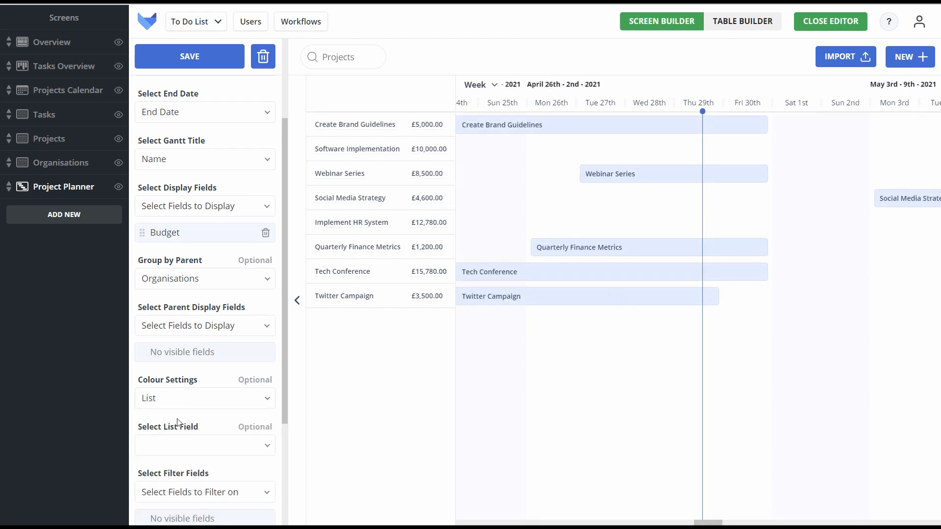
{"action": "left_click", "coordinate": [180, 444]}
{"action": "left_click", "coordinate": [176, 468]}
{"action": "left_click", "coordinate": [181, 58]}
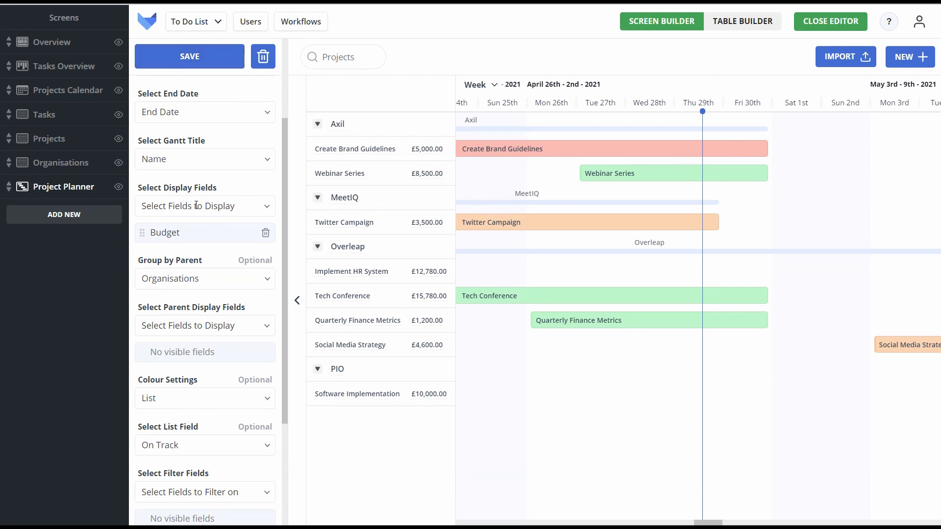
Add Name, Owner and Budget as filter fields for the Gantt and save the screen
{"action": "scroll", "coordinate": [216, 304], "scroll_direction": "down", "scroll_amount": 3}
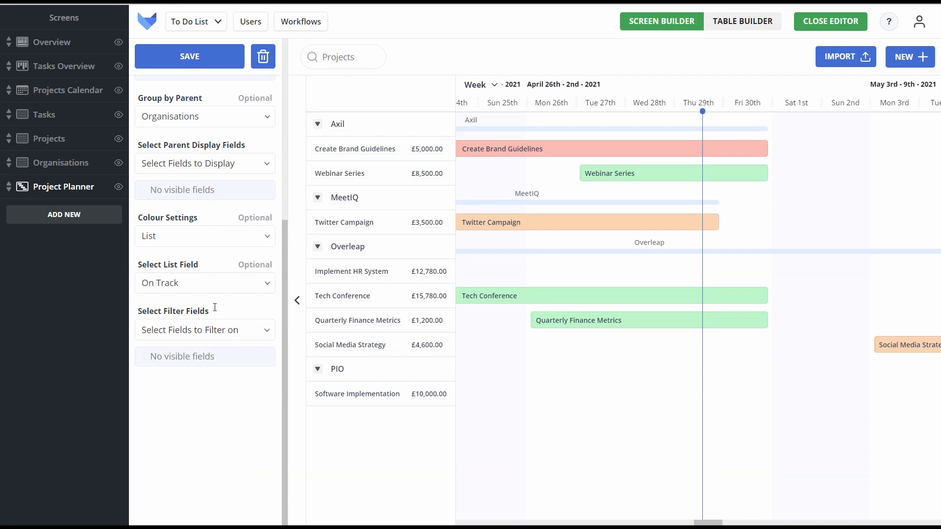
{"action": "left_click", "coordinate": [213, 328]}
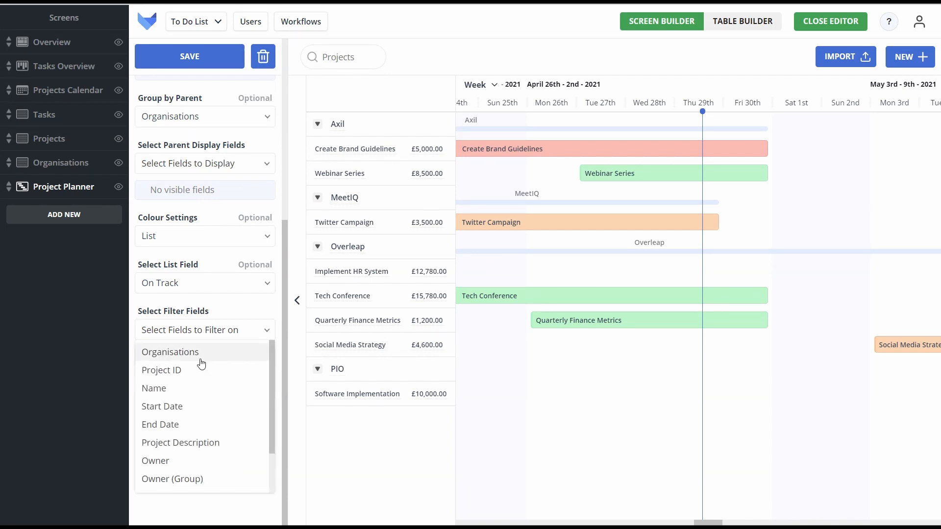
{"action": "left_click", "coordinate": [190, 389]}
{"action": "left_click", "coordinate": [202, 327]}
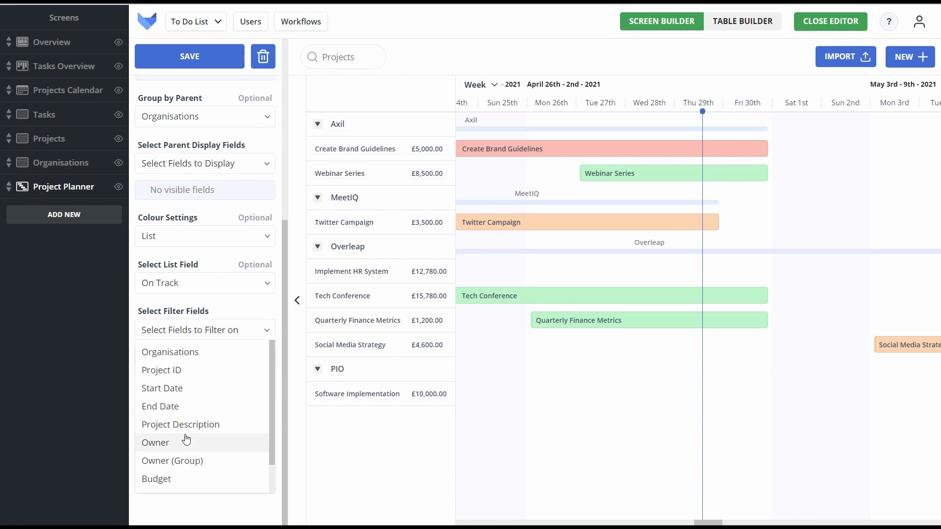
{"action": "left_click", "coordinate": [185, 441]}
{"action": "left_click", "coordinate": [182, 331]}
{"action": "scroll", "coordinate": [168, 391], "scroll_direction": "down", "scroll_amount": 1}
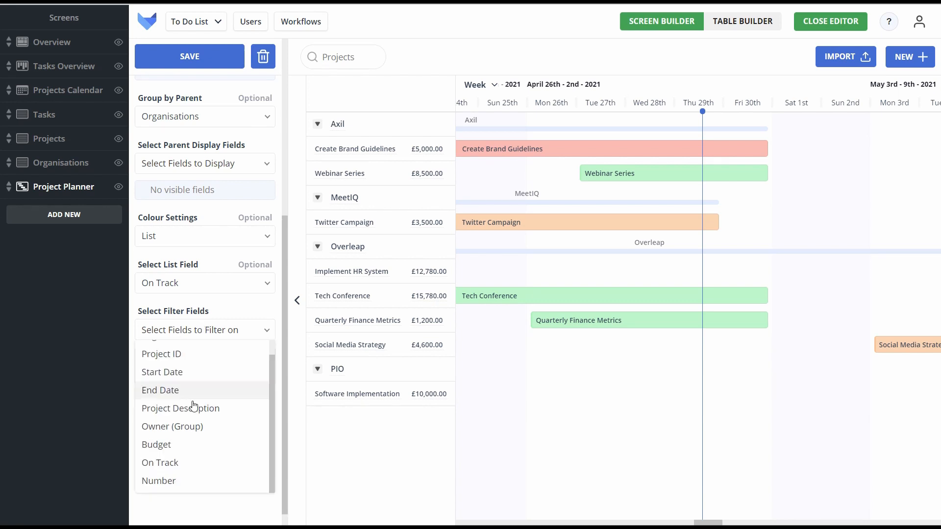
{"action": "left_click", "coordinate": [161, 444]}
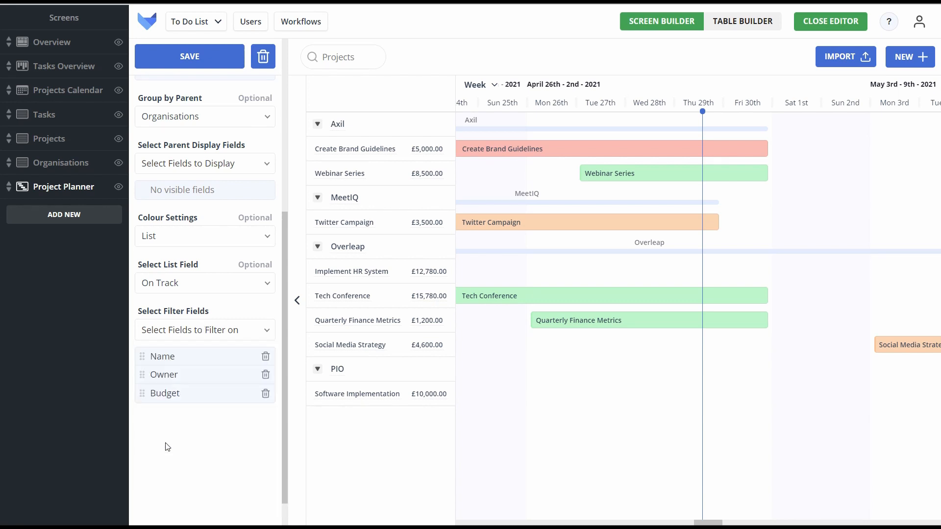
{"action": "left_click", "coordinate": [169, 63]}
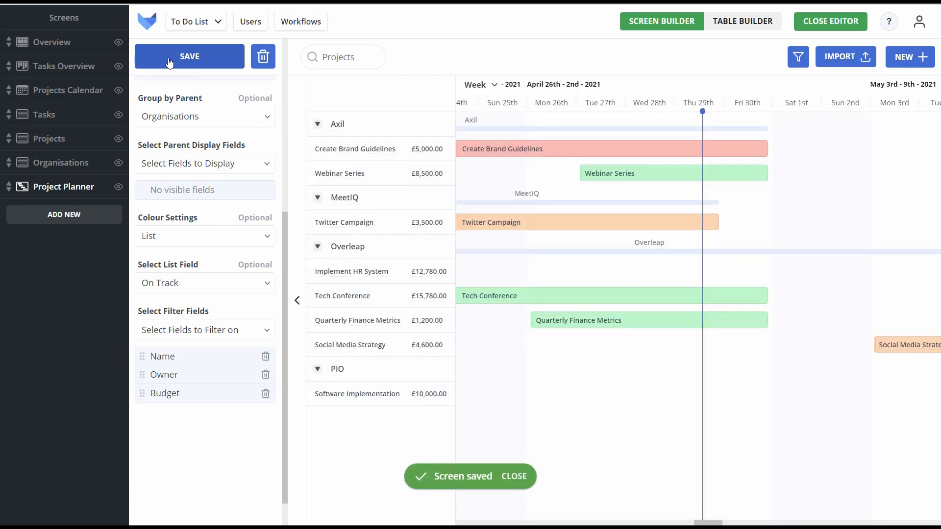
Close the editor and examine the filter options available on the Project Planner screen
{"action": "left_click", "coordinate": [830, 22]}
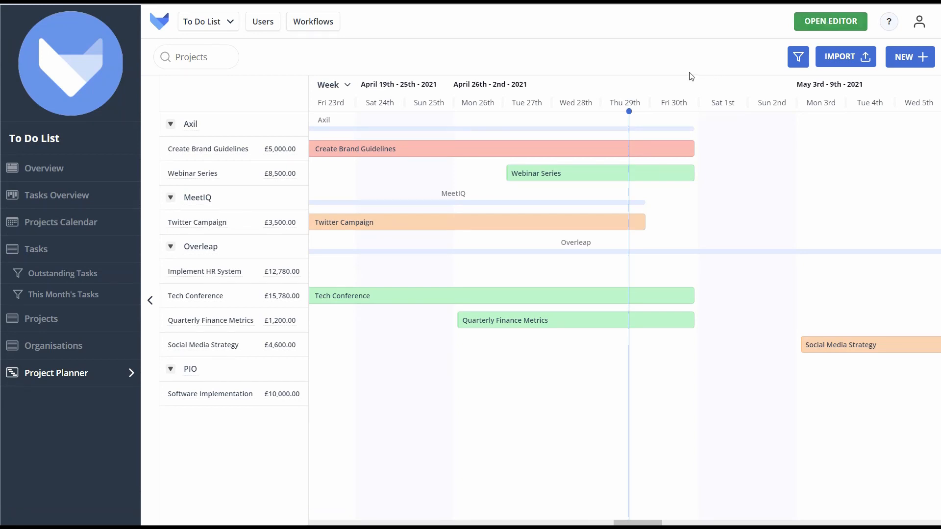
{"action": "left_click", "coordinate": [802, 54]}
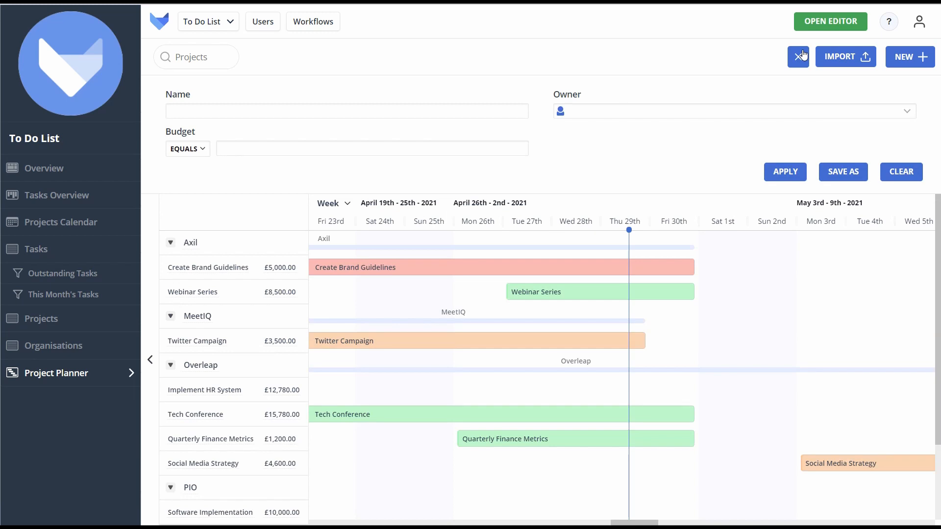
{"action": "left_click", "coordinate": [802, 55]}
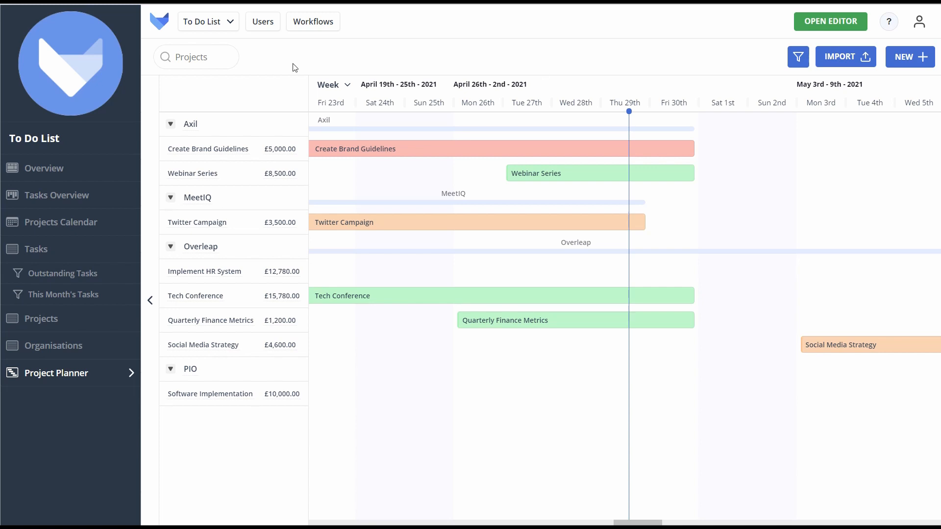
View the Gantt timeline at the Day, Month and Quarter scales, and return it to Week
{"action": "left_click", "coordinate": [327, 85]}
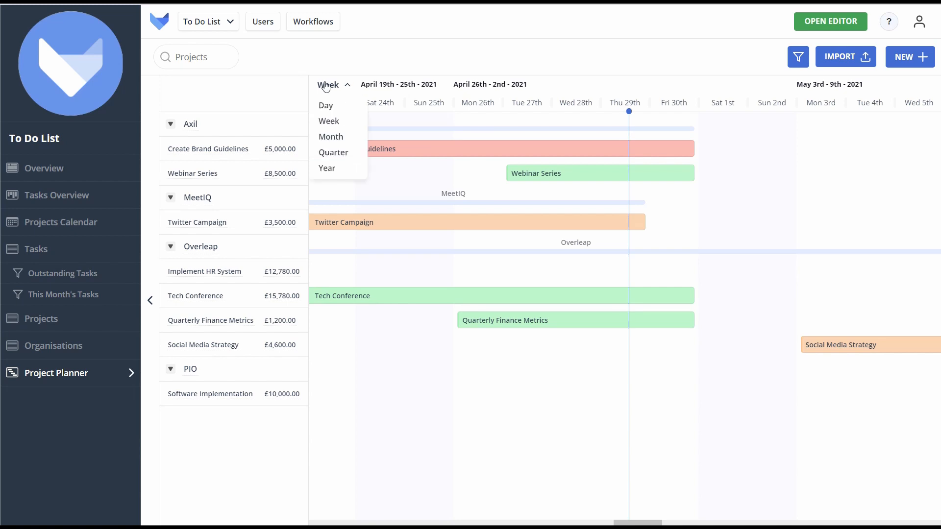
{"action": "left_click", "coordinate": [328, 121]}
{"action": "left_click", "coordinate": [327, 86]}
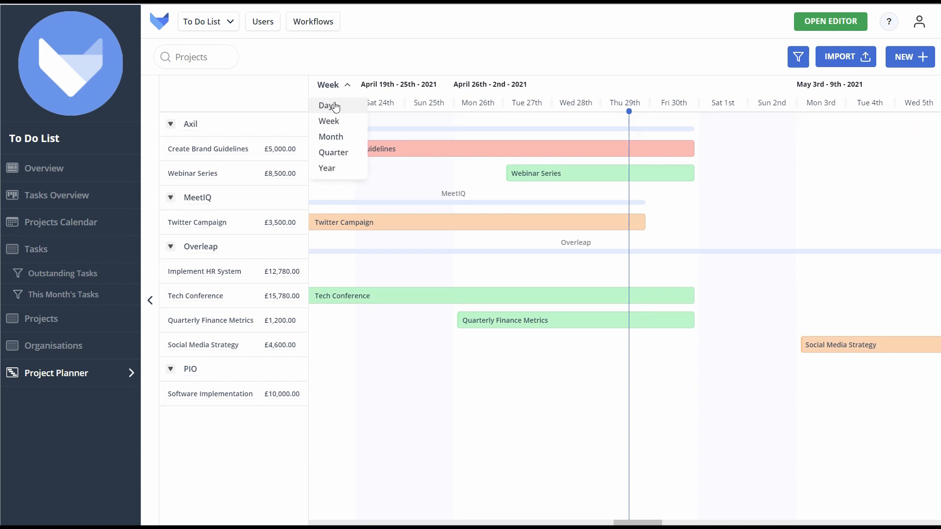
{"action": "left_click", "coordinate": [333, 103]}
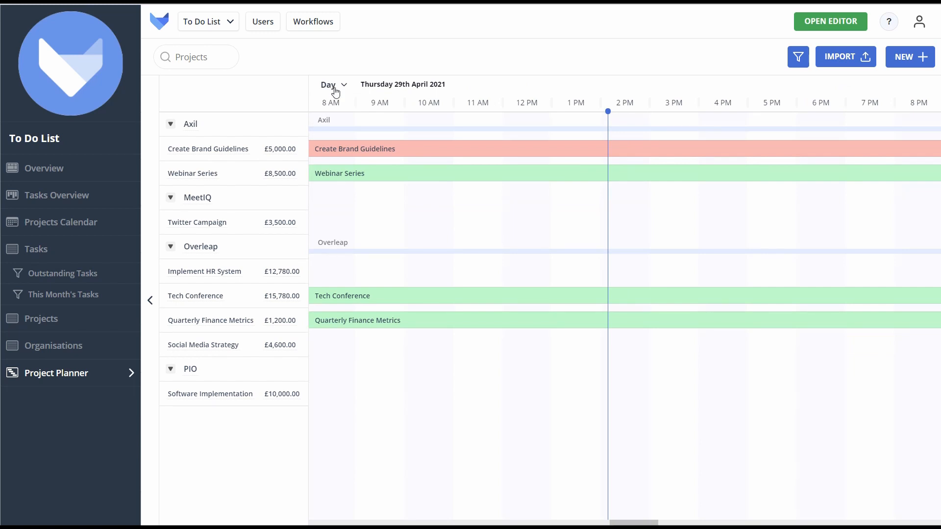
{"action": "left_click", "coordinate": [334, 87]}
{"action": "left_click", "coordinate": [337, 138]}
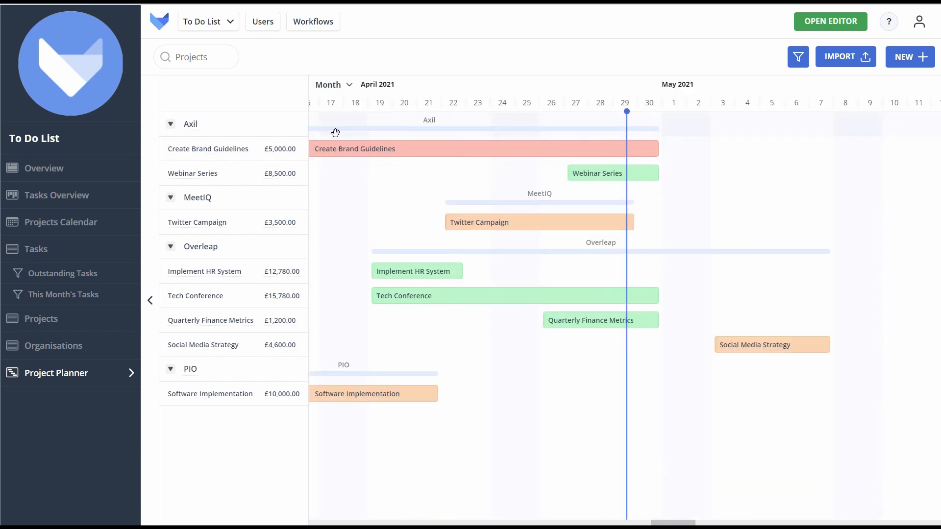
{"action": "left_click", "coordinate": [328, 90]}
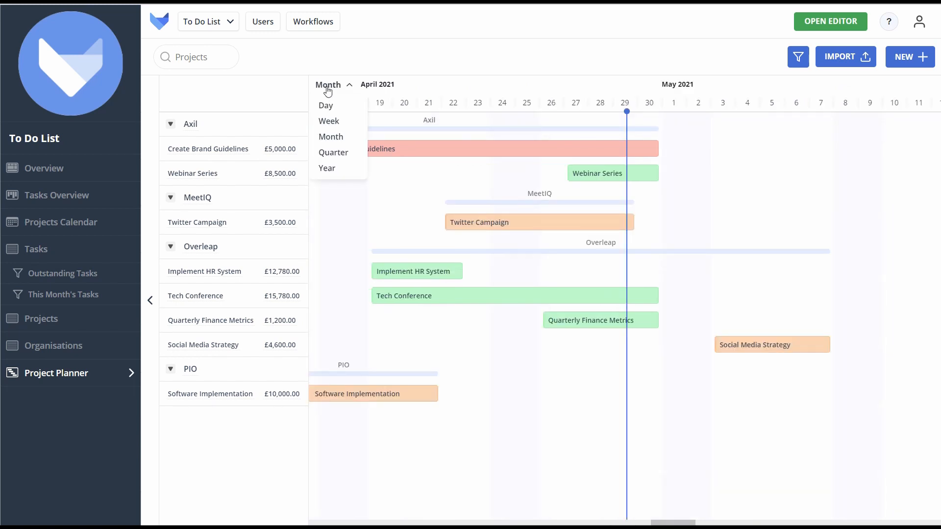
{"action": "left_click", "coordinate": [341, 154]}
{"action": "left_click", "coordinate": [330, 84]}
{"action": "left_click", "coordinate": [335, 122]}
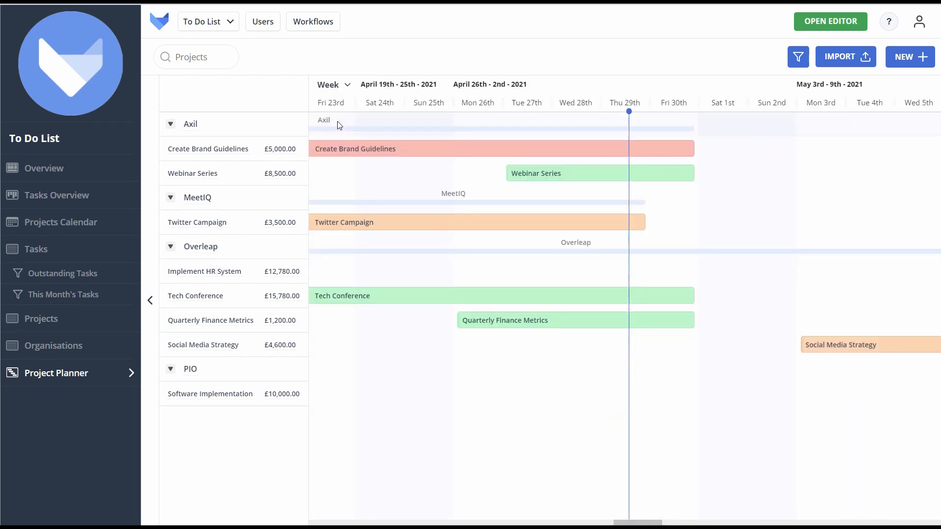
Examine the form for creating a new project and cancel it
{"action": "left_click", "coordinate": [912, 59]}
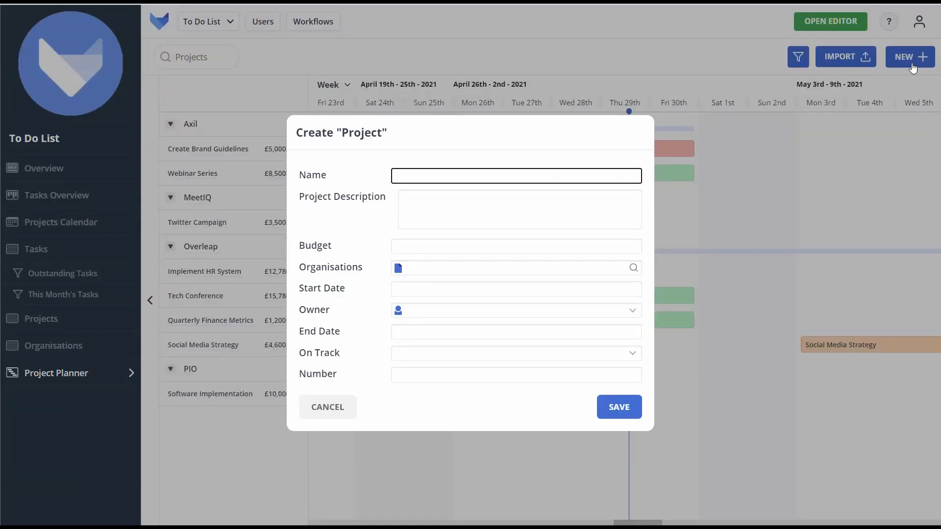
{"action": "left_click", "coordinate": [310, 410]}
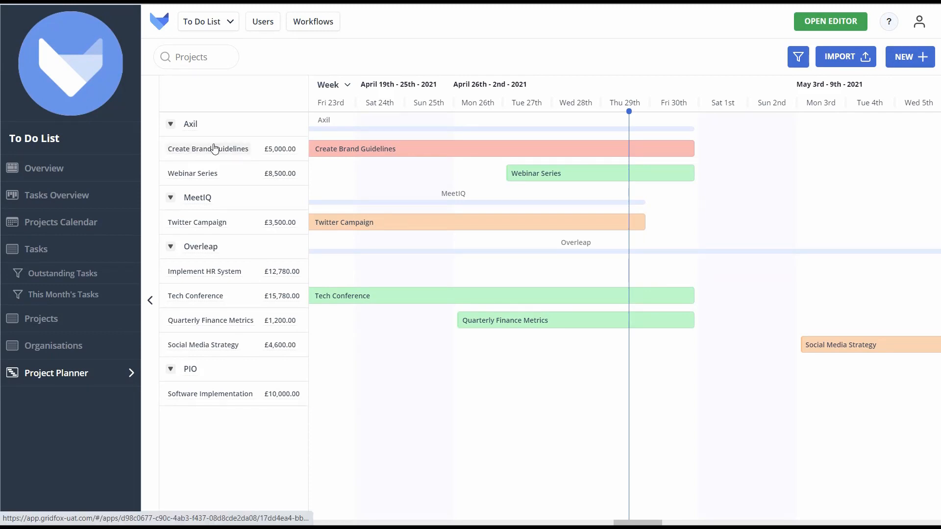
Open the Create Brand Guidelines project record from the Gantt
{"action": "left_click", "coordinate": [341, 154]}
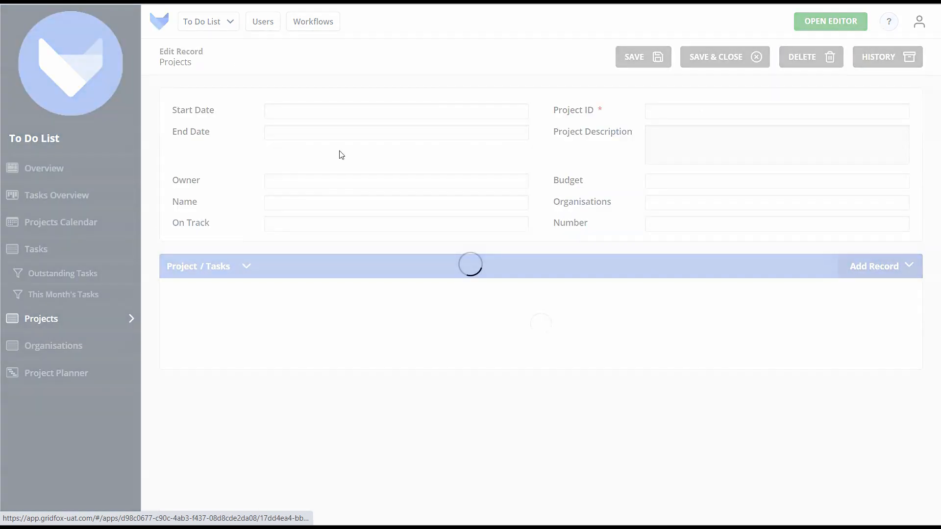